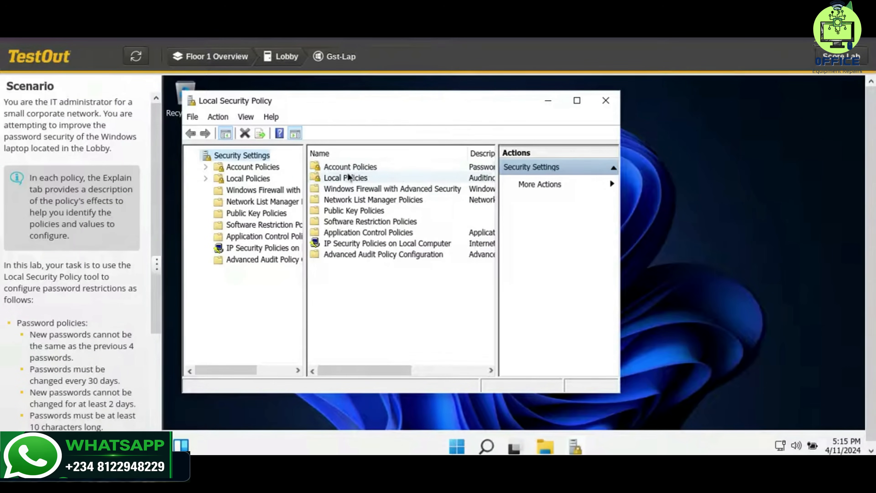
Open Password Policy under Account Policies and set Enforce password history to 4 passwords remembered.
{"action": "left_click", "coordinate": [352, 167]}
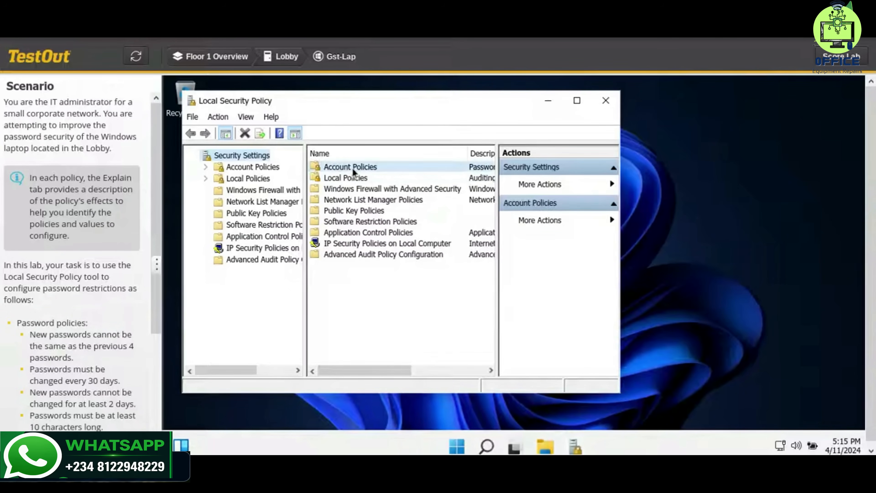
{"action": "double_click", "coordinate": [352, 167]}
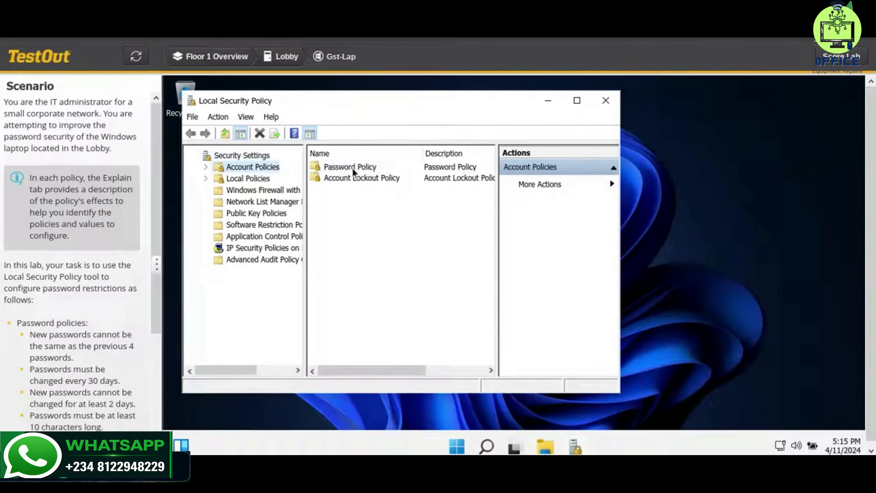
{"action": "left_click", "coordinate": [384, 168]}
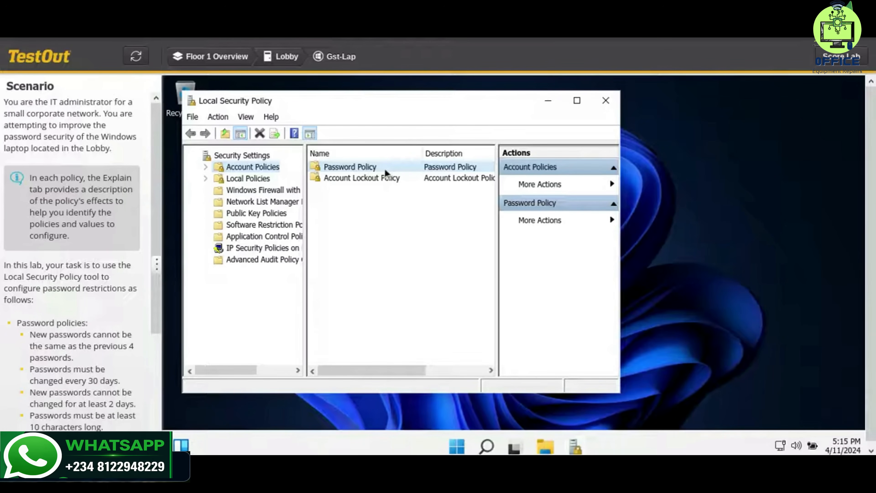
{"action": "double_click", "coordinate": [384, 168]}
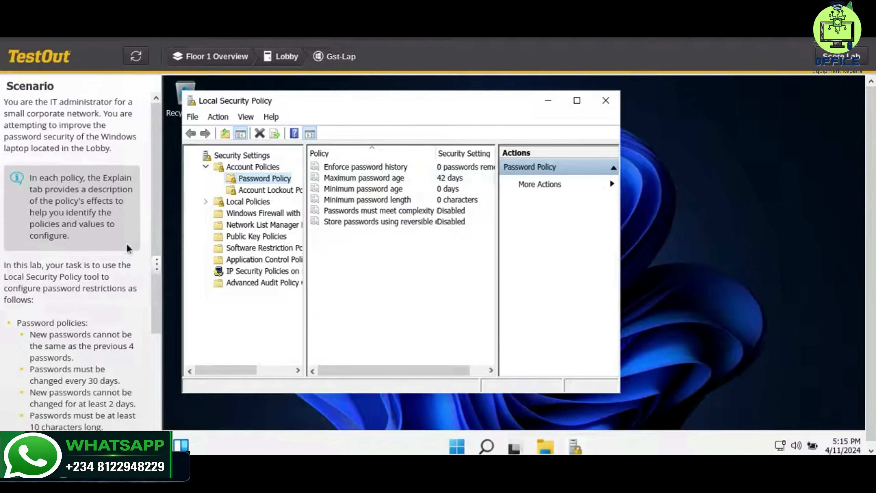
{"action": "scroll", "coordinate": [128, 248], "scroll_direction": "down", "scroll_amount": 1}
{"action": "scroll", "coordinate": [127, 248], "scroll_direction": "down", "scroll_amount": 3}
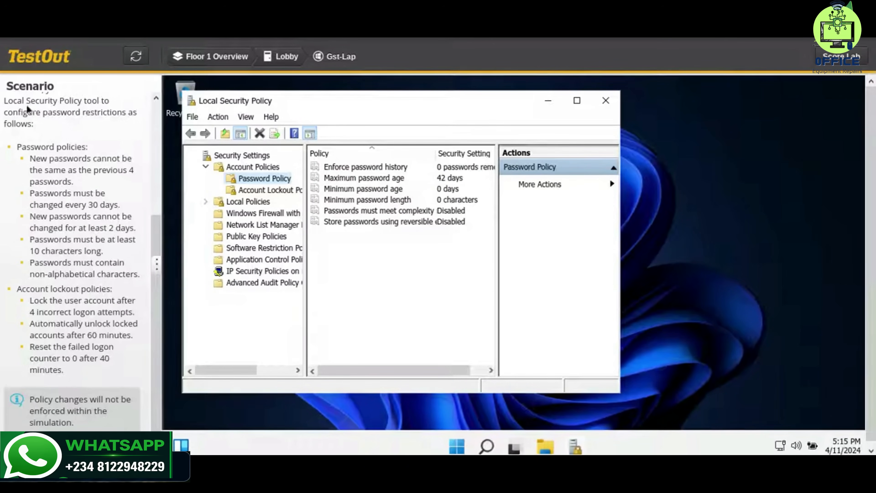
{"action": "left_click", "coordinate": [387, 169]}
{"action": "double_click", "coordinate": [387, 169]}
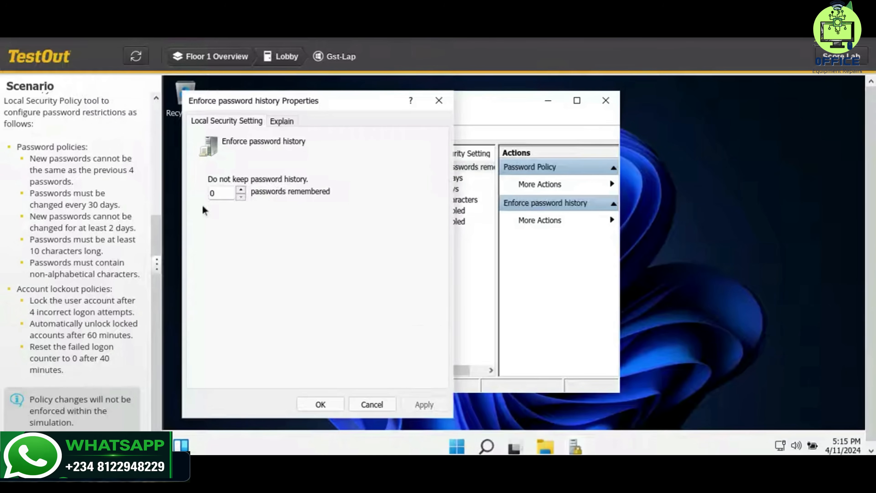
{"action": "double_click", "coordinate": [212, 194]}
{"action": "type", "text": "4"}
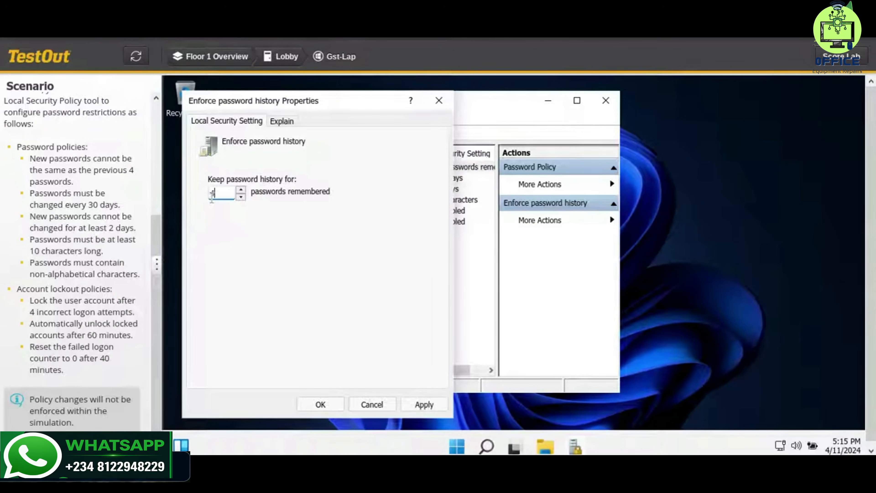
{"action": "left_click", "coordinate": [421, 407]}
{"action": "left_click", "coordinate": [336, 407]}
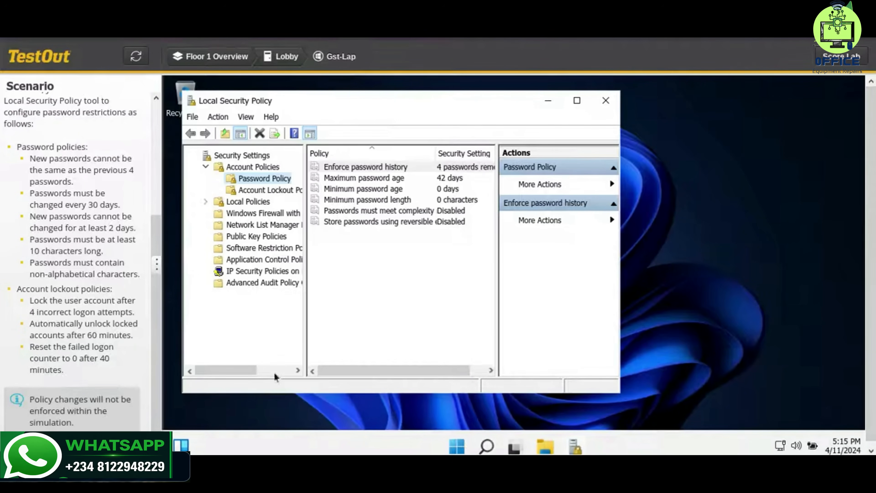
Set the Maximum password age policy to 30 days.
{"action": "left_click", "coordinate": [438, 182]}
{"action": "double_click", "coordinate": [438, 182]}
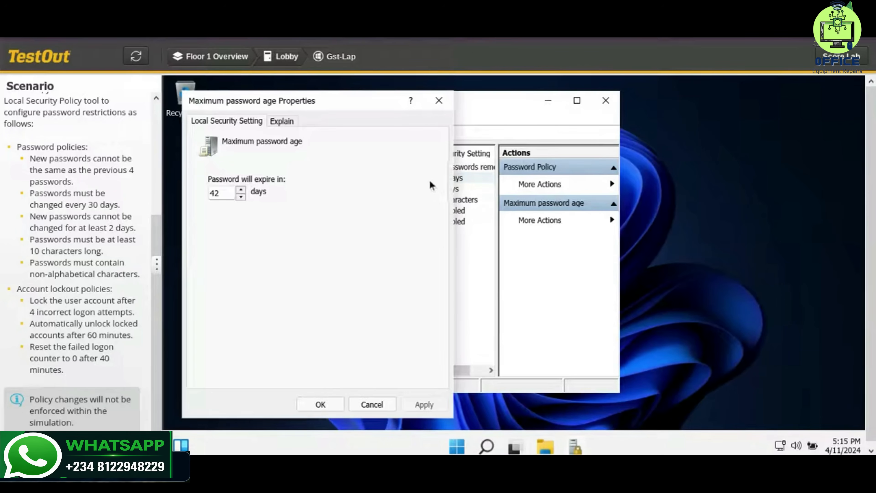
{"action": "double_click", "coordinate": [229, 193]}
{"action": "type", "text": "30"}
{"action": "left_click", "coordinate": [408, 407]}
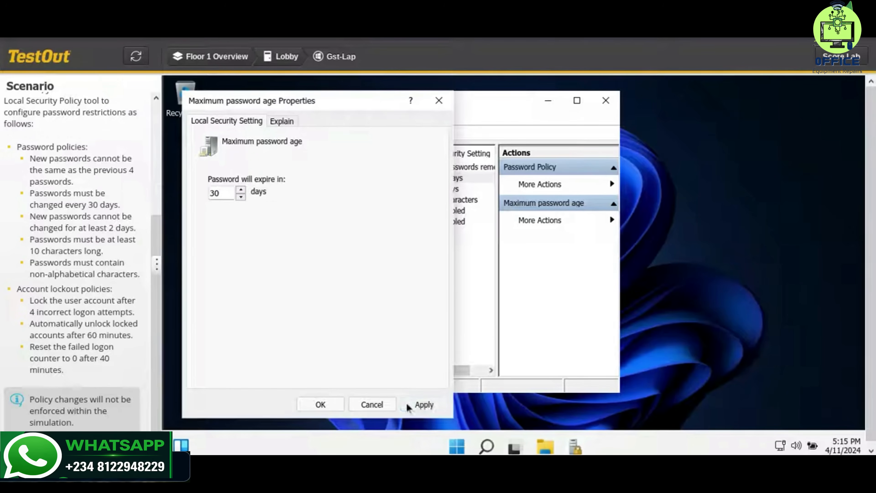
{"action": "left_click", "coordinate": [329, 407]}
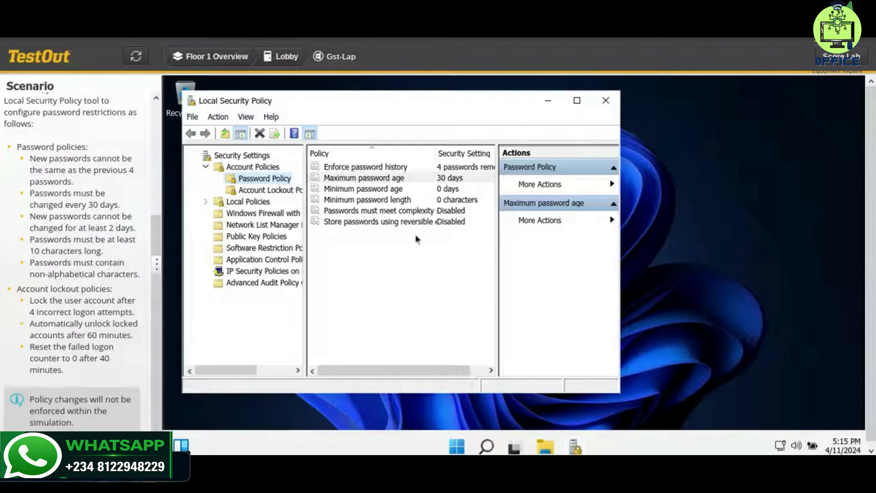
Set the Minimum password age policy to 2 days.
{"action": "left_click", "coordinate": [452, 193]}
{"action": "double_click", "coordinate": [452, 195]}
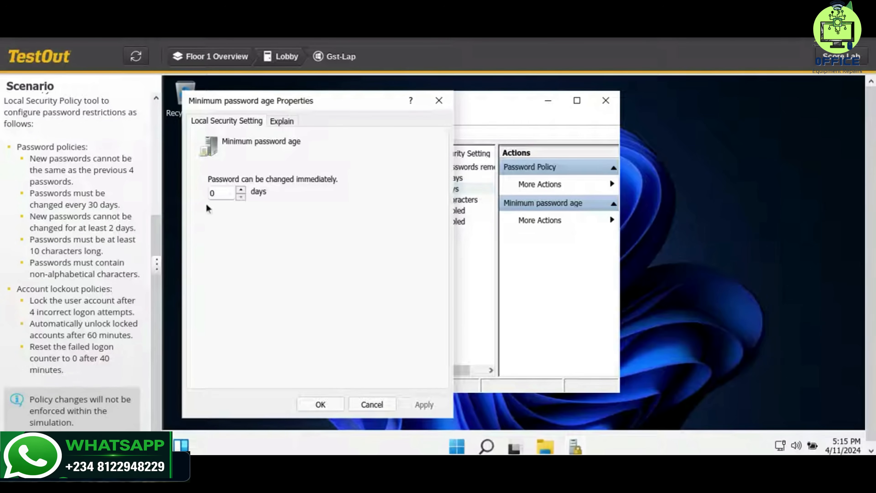
{"action": "double_click", "coordinate": [213, 195]}
{"action": "type", "text": "2"}
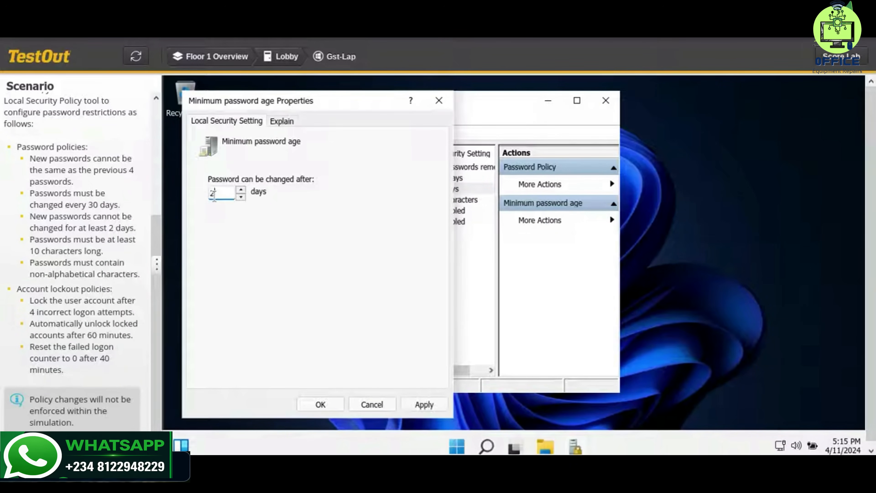
{"action": "left_click", "coordinate": [413, 398]}
{"action": "left_click", "coordinate": [339, 406]}
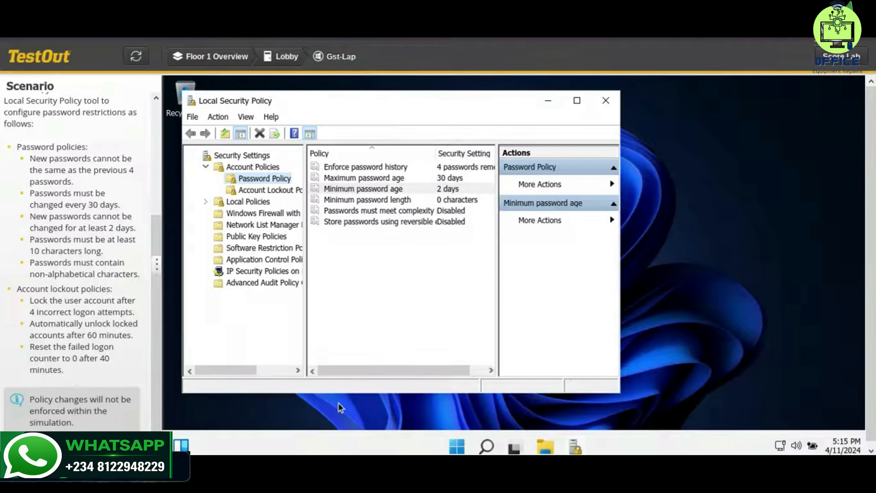
Set the Minimum password length policy to 10 characters.
{"action": "double_click", "coordinate": [415, 201]}
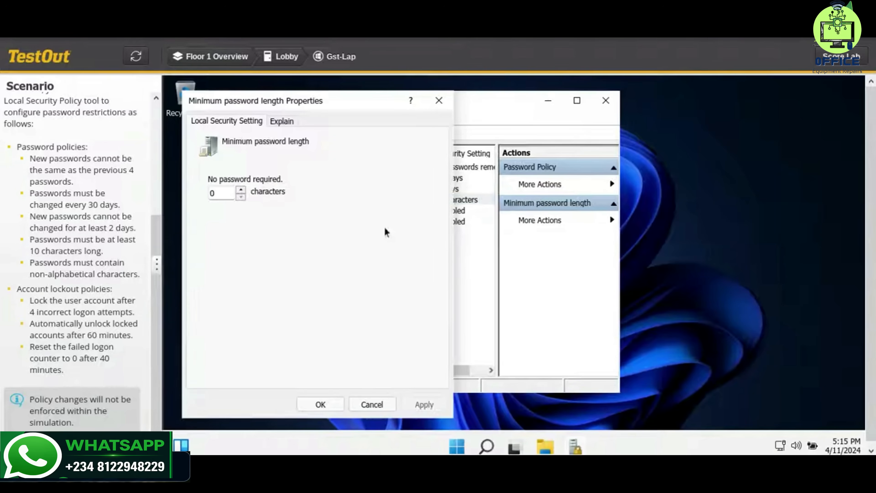
{"action": "left_click", "coordinate": [222, 194]}
{"action": "key", "text": "BackSpace"}
{"action": "type", "text": "10"}
{"action": "left_click", "coordinate": [405, 405]}
{"action": "left_click", "coordinate": [321, 405]}
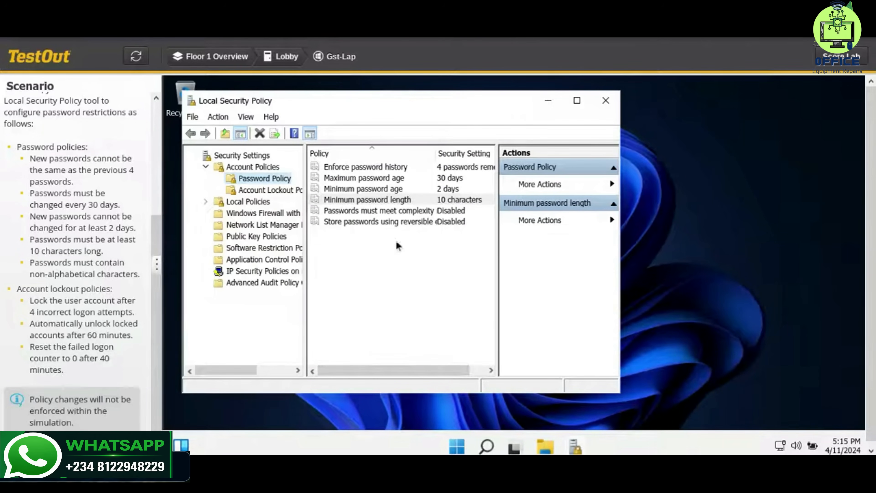
Enable the Passwords must meet complexity requirements policy after reviewing its explanation.
{"action": "double_click", "coordinate": [386, 214]}
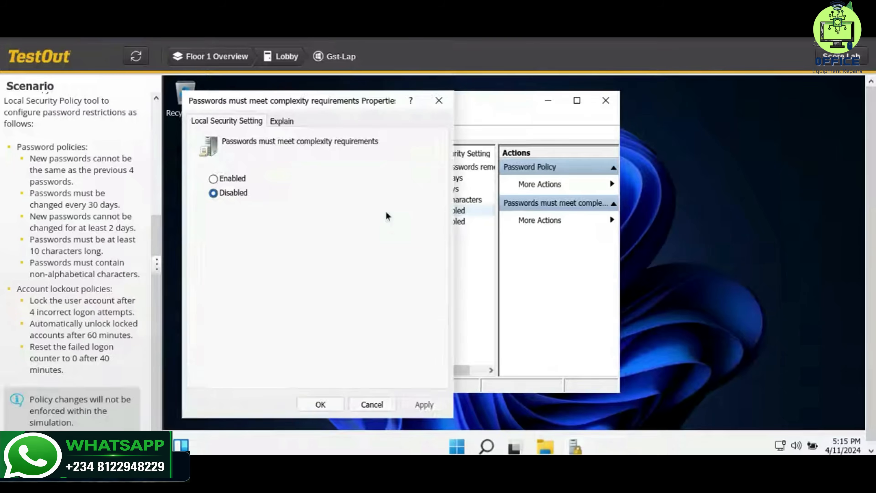
{"action": "left_click", "coordinate": [239, 180]}
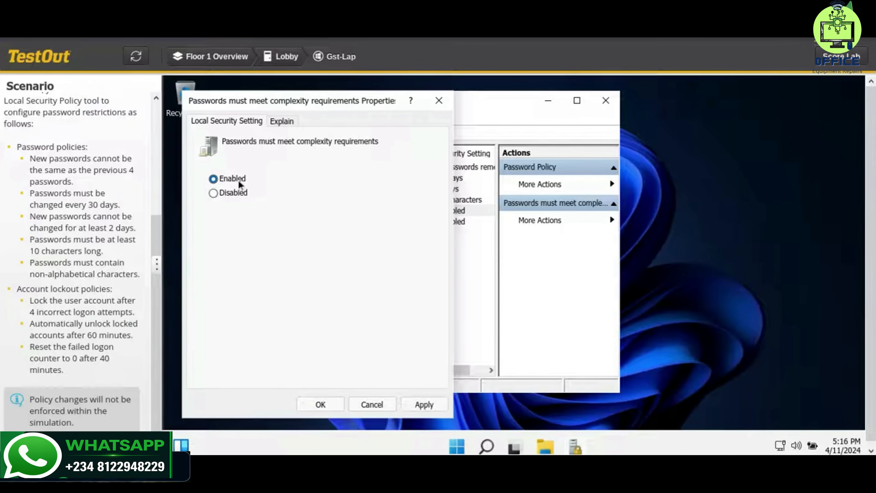
{"action": "left_click", "coordinate": [287, 127]}
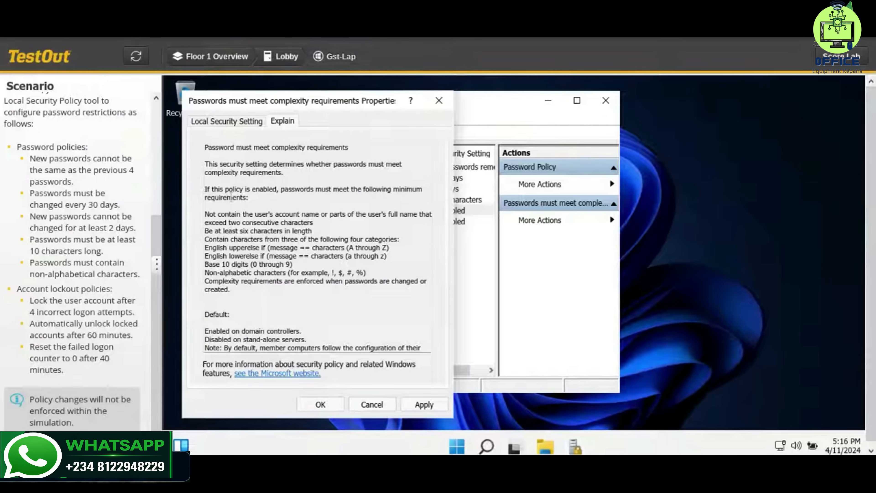
{"action": "left_click_drag", "start_coordinate": [206, 273], "coordinate": [384, 272]}
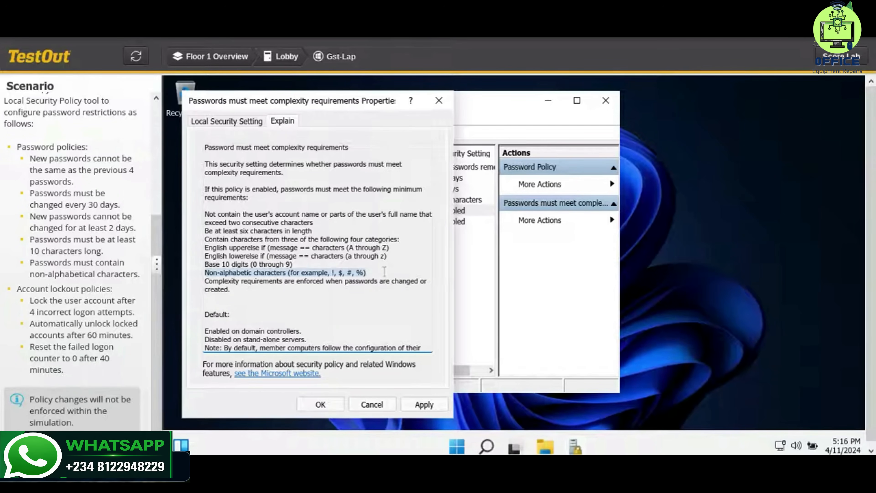
{"action": "left_click", "coordinate": [385, 272]}
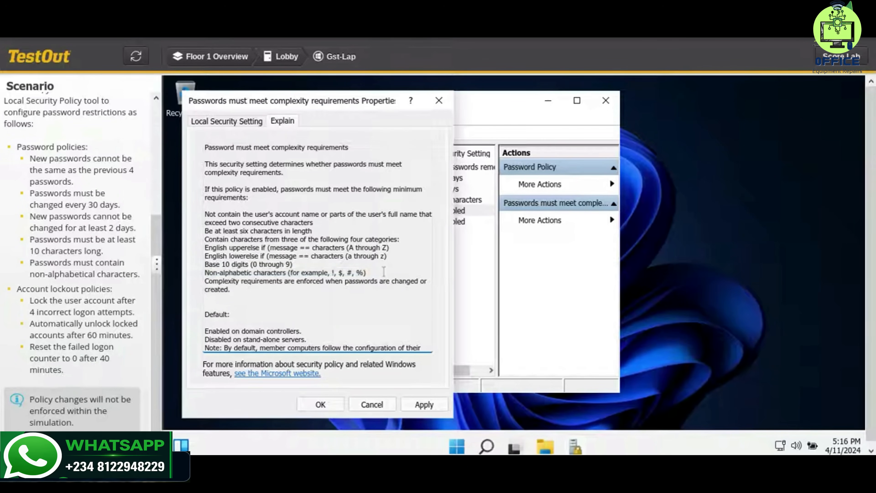
{"action": "left_click", "coordinate": [242, 121]}
{"action": "left_click", "coordinate": [406, 408]}
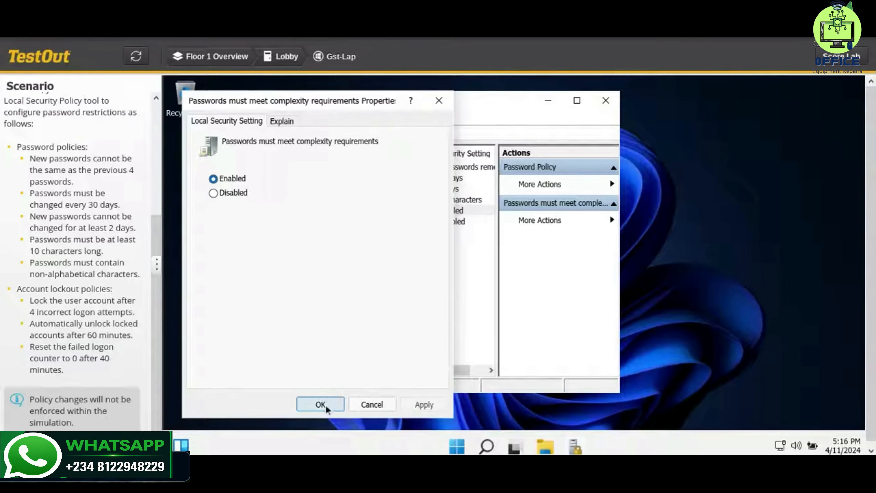
{"action": "left_click", "coordinate": [321, 404]}
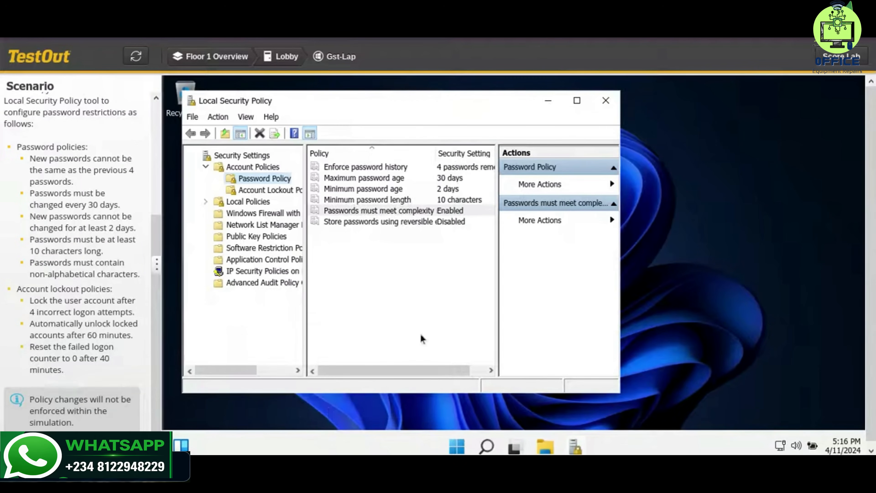
Open Account Lockout Policy and try to set the Account lockout duration to 60 minutes.
{"action": "left_click", "coordinate": [267, 191]}
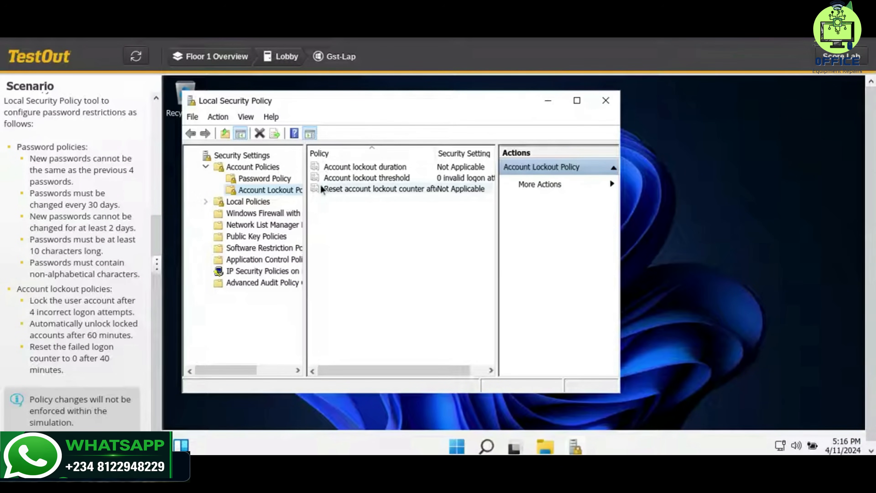
{"action": "left_click", "coordinate": [400, 171]}
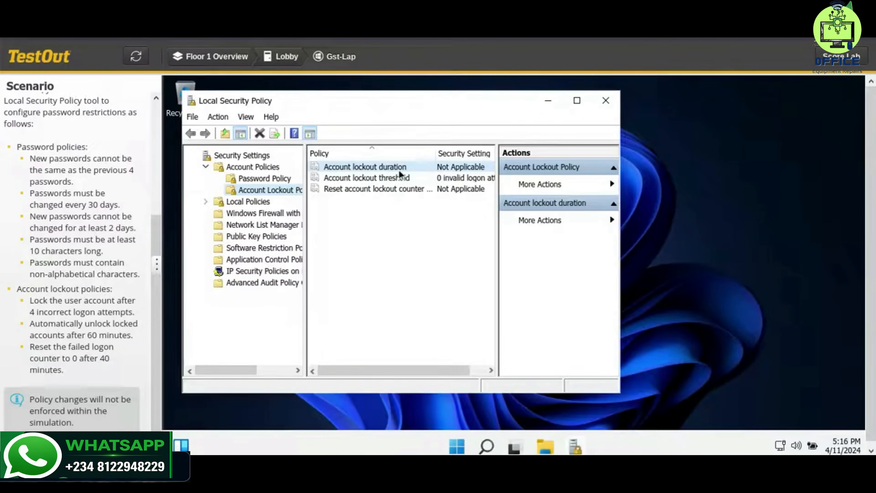
{"action": "double_click", "coordinate": [400, 171]}
{"action": "left_click", "coordinate": [231, 192]}
{"action": "type", "text": "60"}
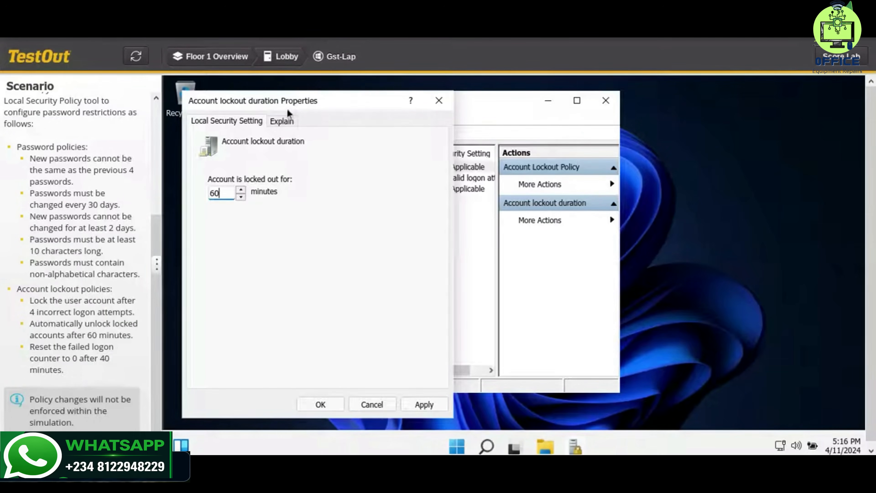
{"action": "left_click", "coordinate": [283, 120]}
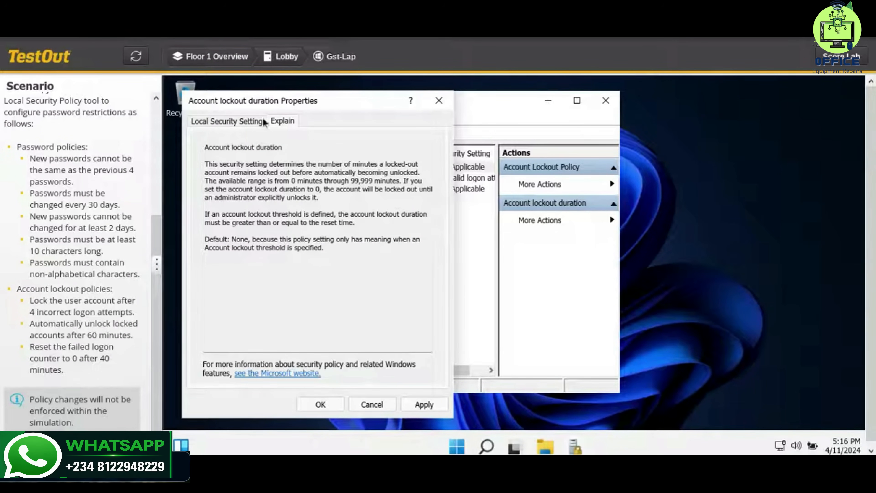
{"action": "left_click", "coordinate": [358, 405]}
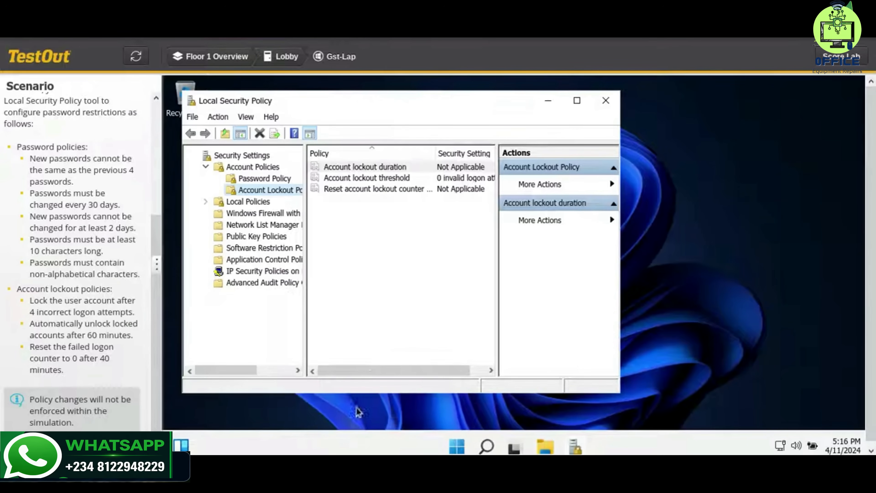
Set the Account lockout threshold to 4 invalid logon attempts and accept the suggested value changes.
{"action": "left_click", "coordinate": [406, 178]}
{"action": "double_click", "coordinate": [406, 177]}
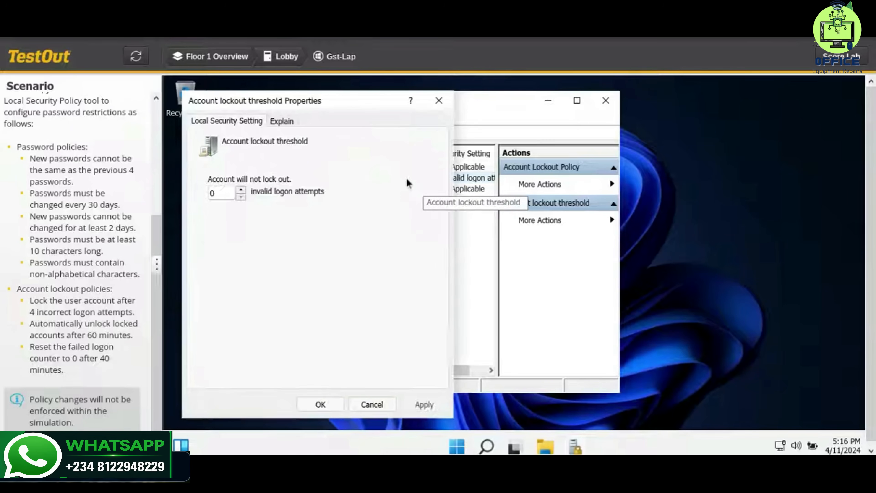
{"action": "left_click", "coordinate": [220, 193]}
{"action": "key", "text": "BackSpace"}
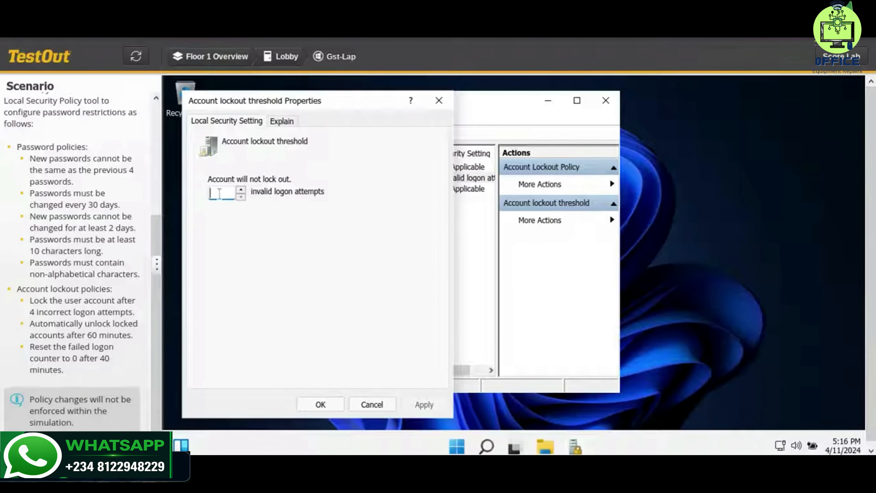
{"action": "type", "text": "4"}
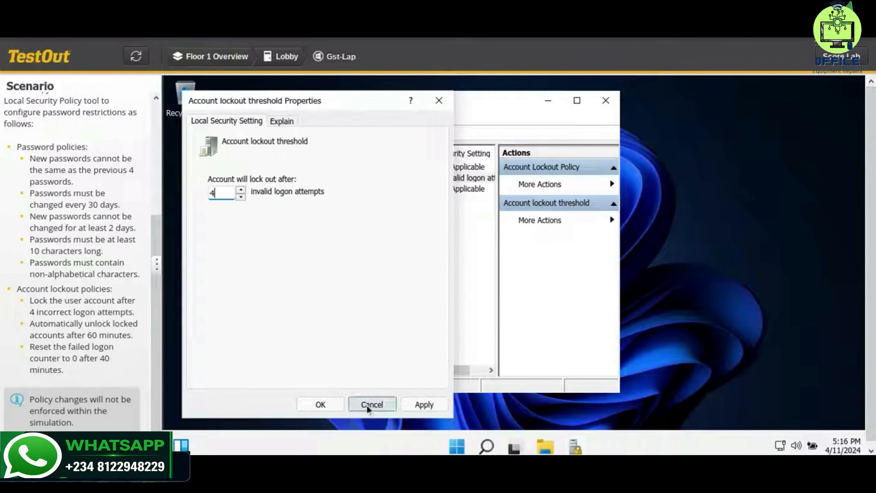
{"action": "left_click", "coordinate": [329, 404]}
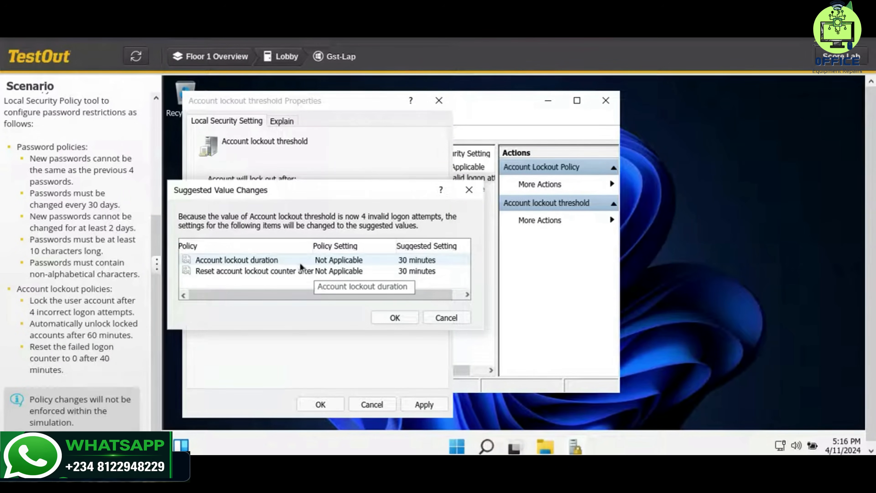
{"action": "left_click", "coordinate": [369, 261]}
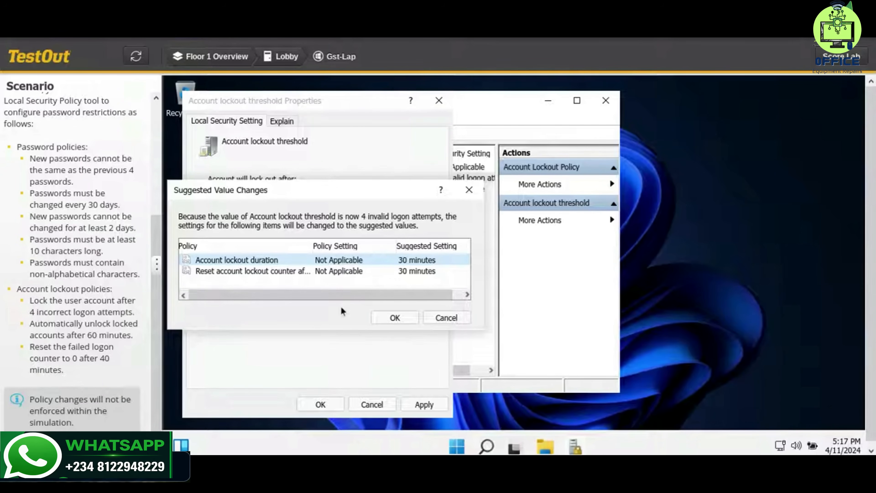
{"action": "left_click", "coordinate": [308, 276]}
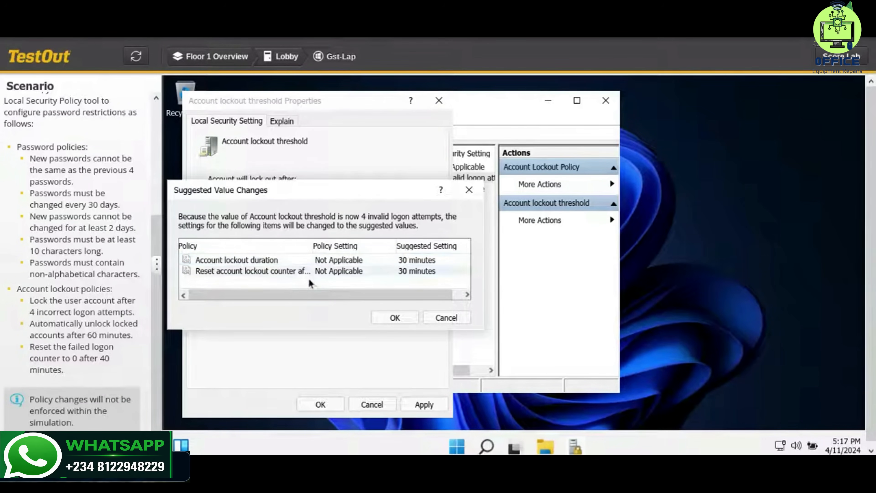
{"action": "left_click", "coordinate": [395, 317]}
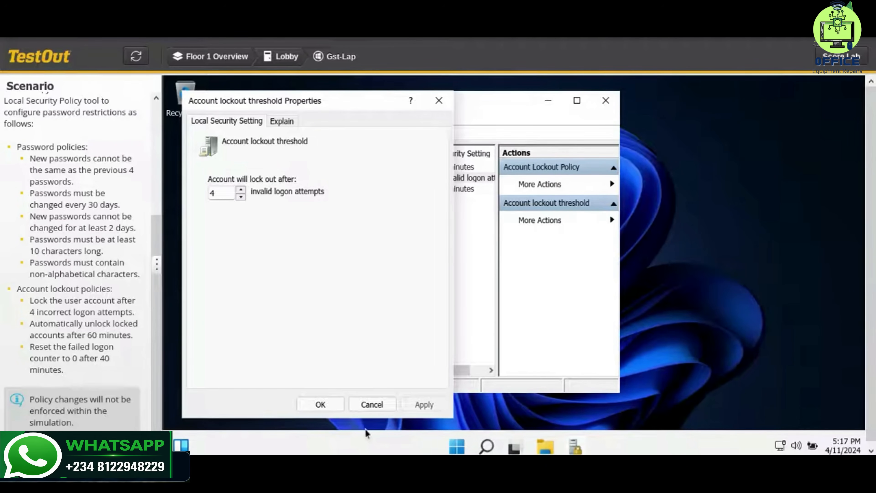
Set the Account lockout duration policy to 60 minutes.
{"action": "left_click", "coordinate": [342, 405]}
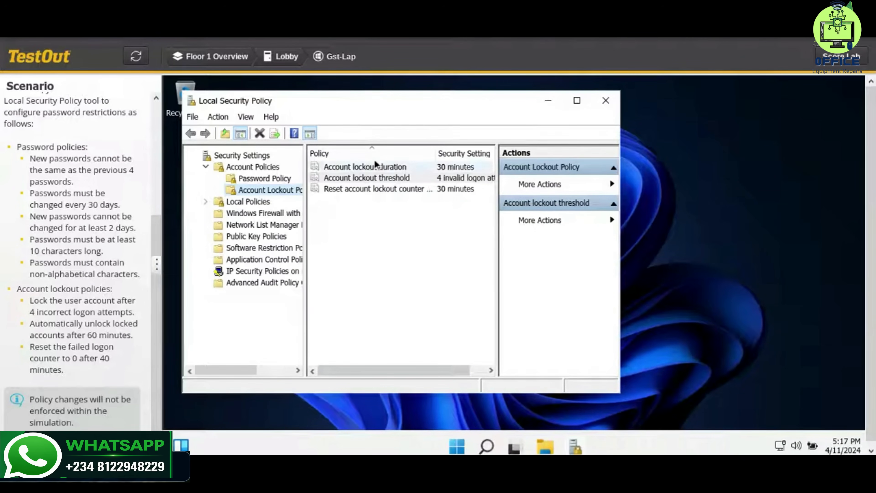
{"action": "double_click", "coordinate": [368, 167]}
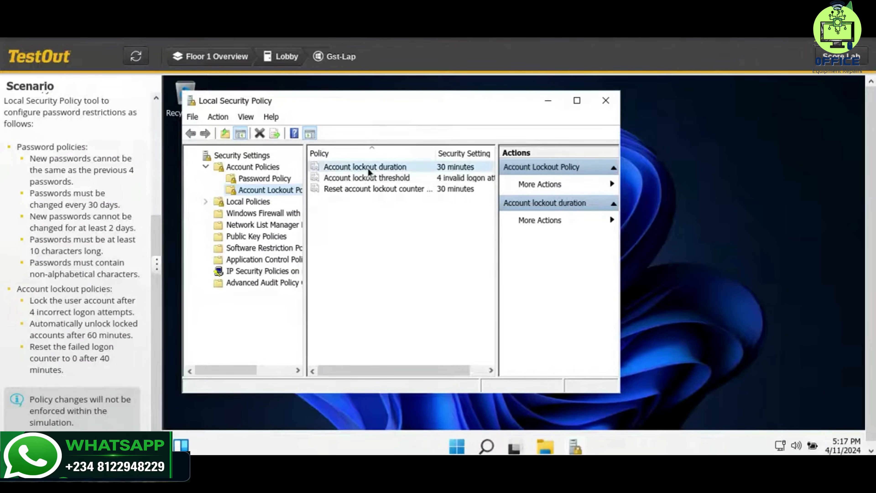
{"action": "double_click", "coordinate": [225, 194]}
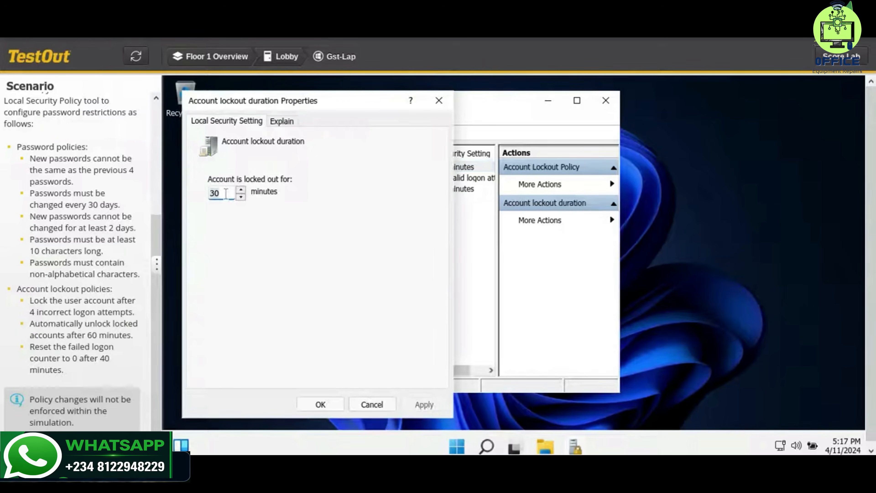
{"action": "key", "text": "BackSpace"}
{"action": "type", "text": "60"}
{"action": "left_click", "coordinate": [406, 409]}
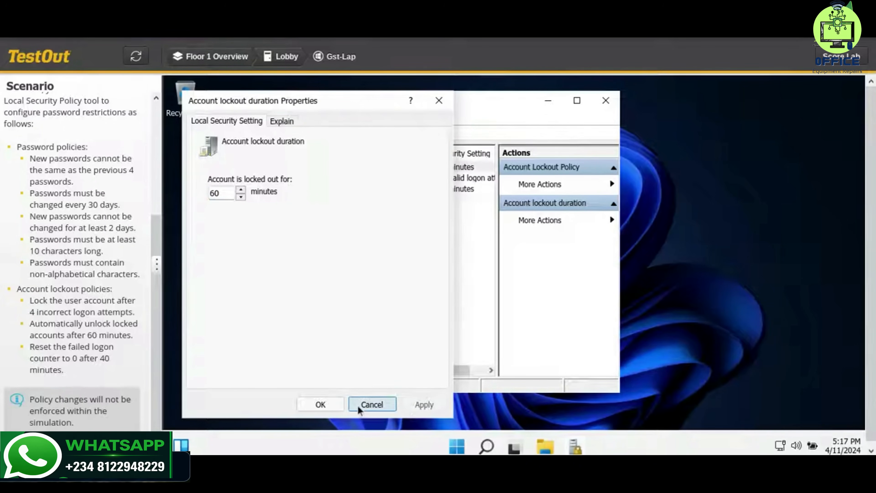
{"action": "left_click", "coordinate": [334, 404]}
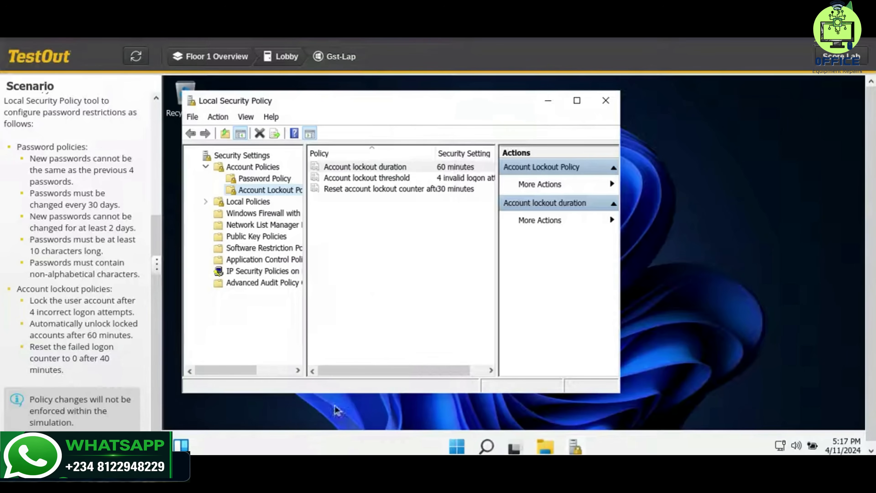
Set the Reset account lockout counter after policy to 40 minutes.
{"action": "left_click", "coordinate": [408, 190]}
{"action": "double_click", "coordinate": [409, 190]}
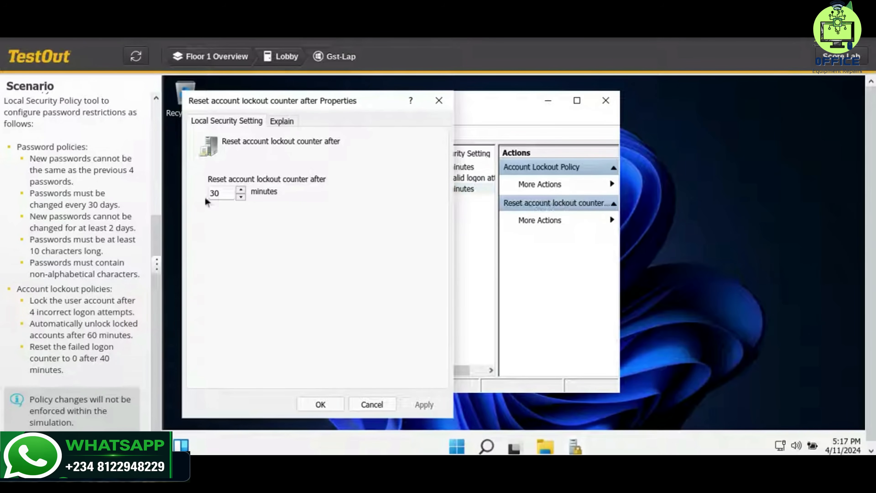
{"action": "left_click", "coordinate": [223, 190]}
{"action": "double_click", "coordinate": [223, 192]}
{"action": "type", "text": "40"}
{"action": "left_click", "coordinate": [413, 404]}
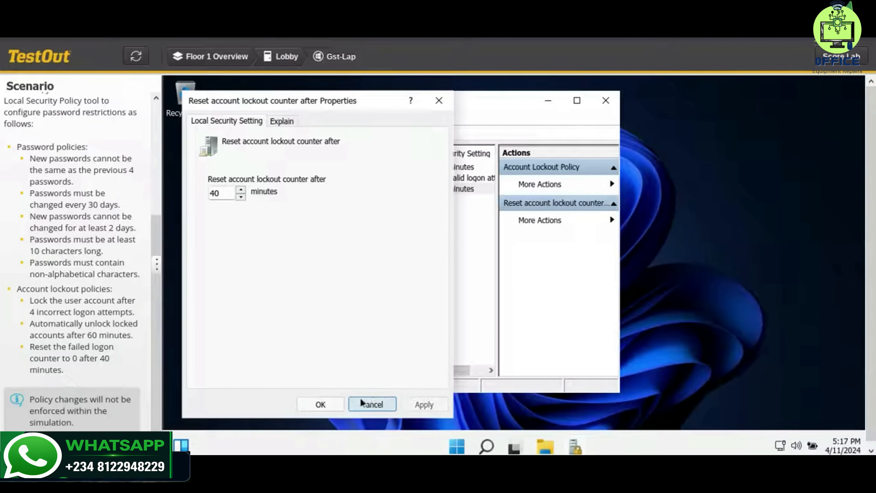
{"action": "left_click", "coordinate": [320, 404]}
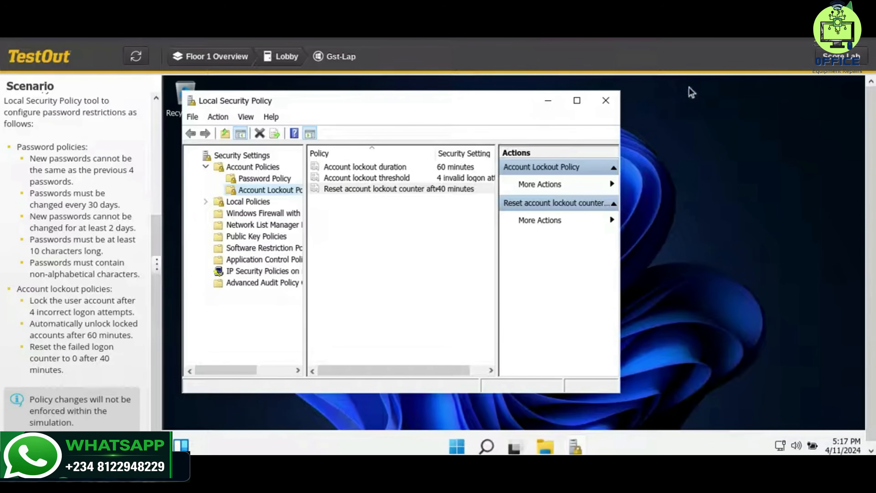
Submit the lab for a score.
{"action": "left_click", "coordinate": [819, 62]}
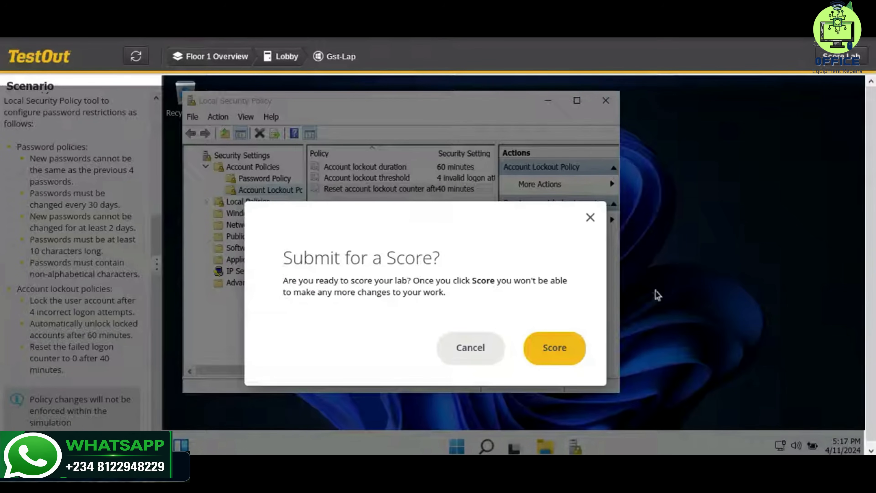
{"action": "left_click", "coordinate": [554, 346]}
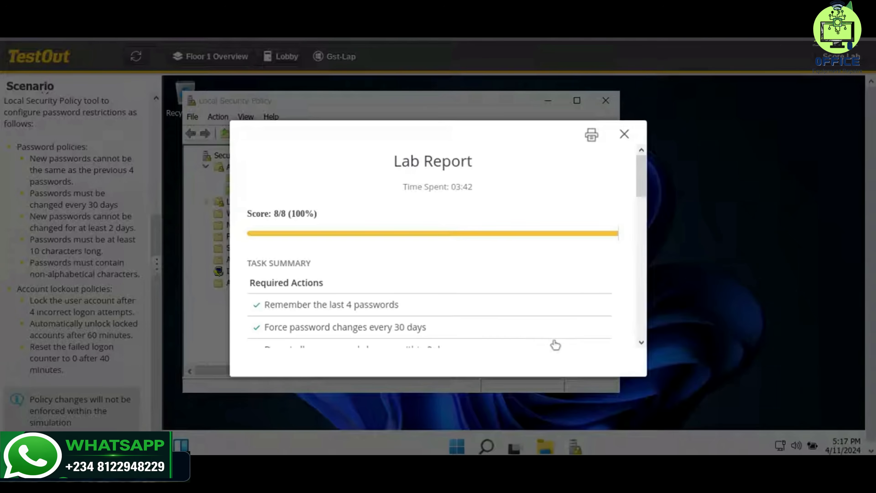
{"action": "mouse_move", "coordinate": [659, 454]}
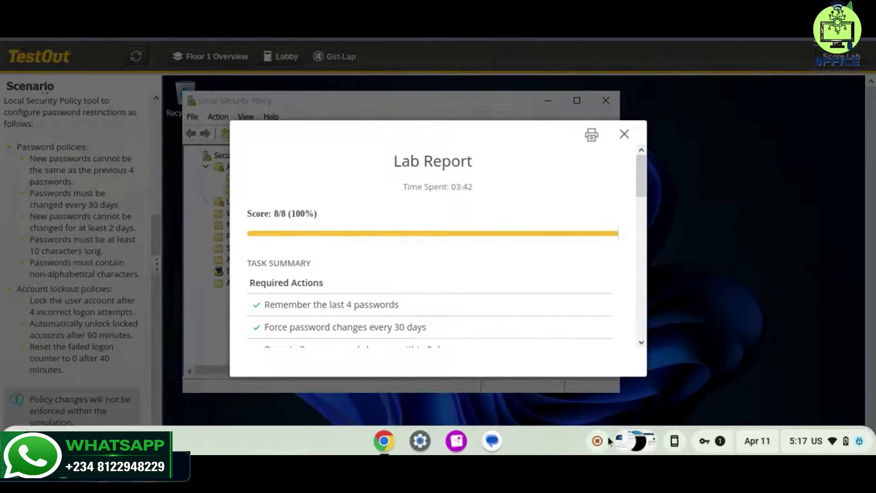